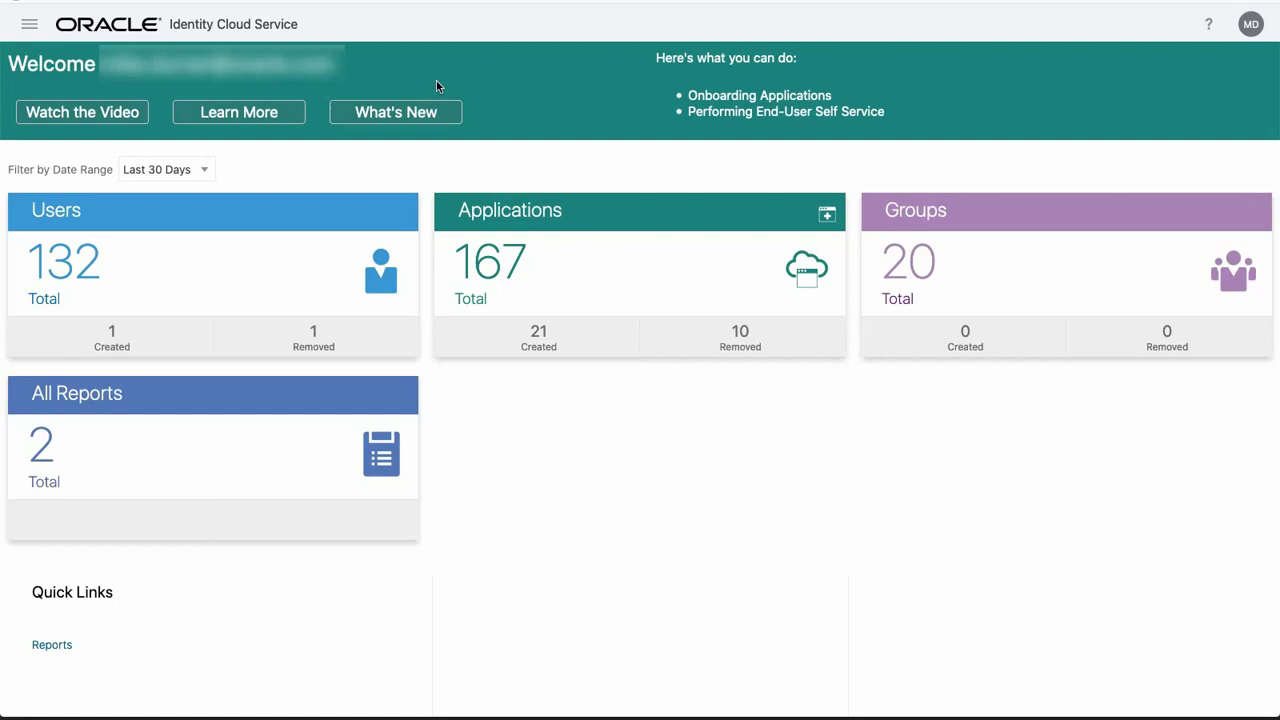
# Go to the Applications list from the main navigation menu
pyautogui.click(29, 24)
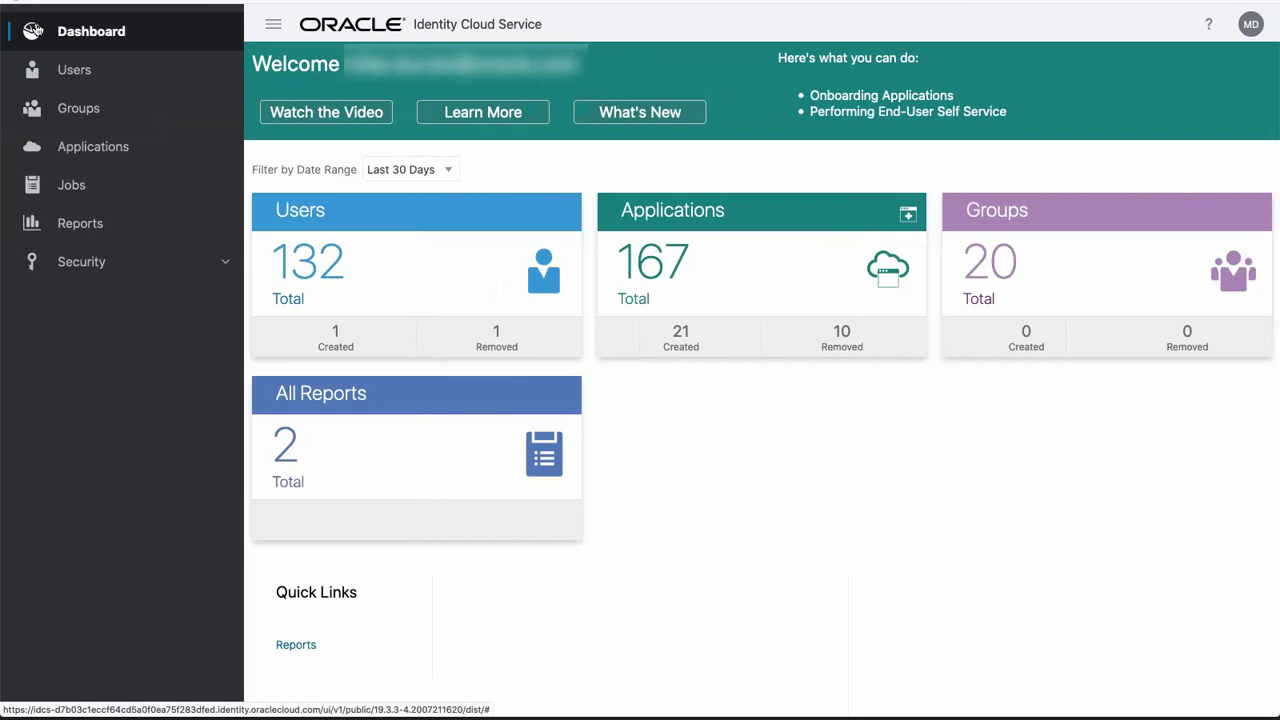
pyautogui.click(69, 149)
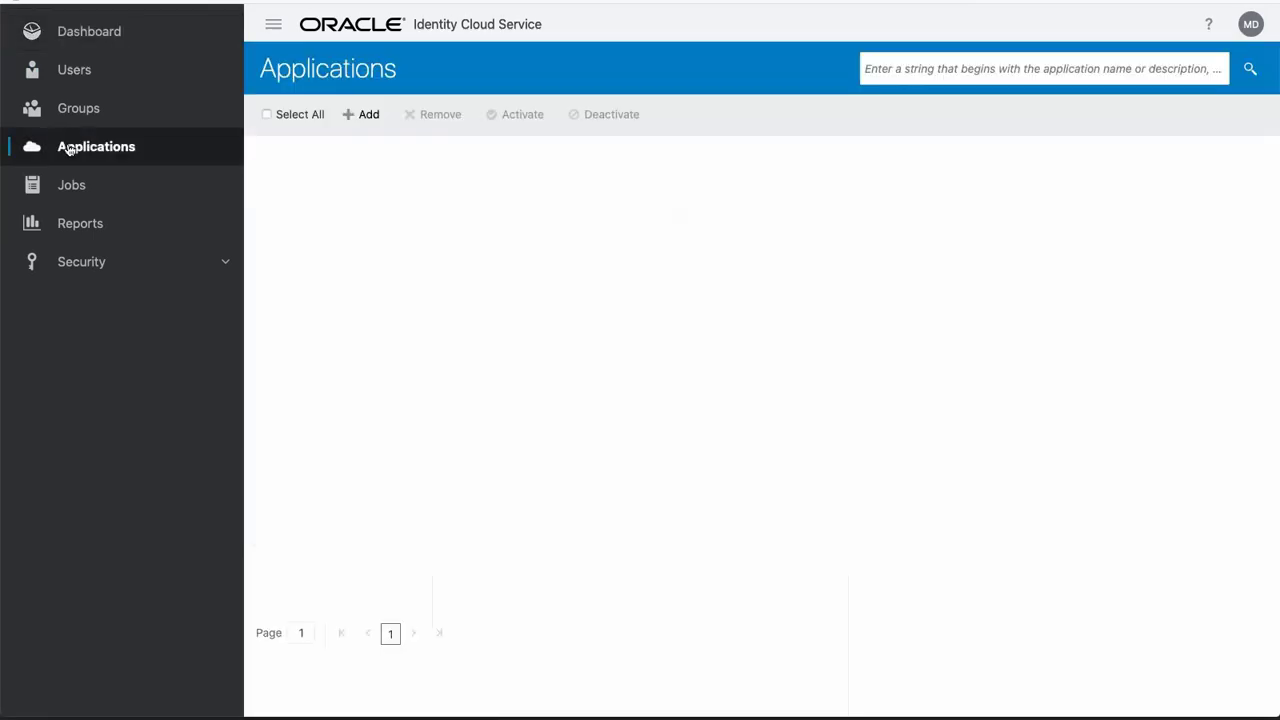
pyautogui.click(268, 24)
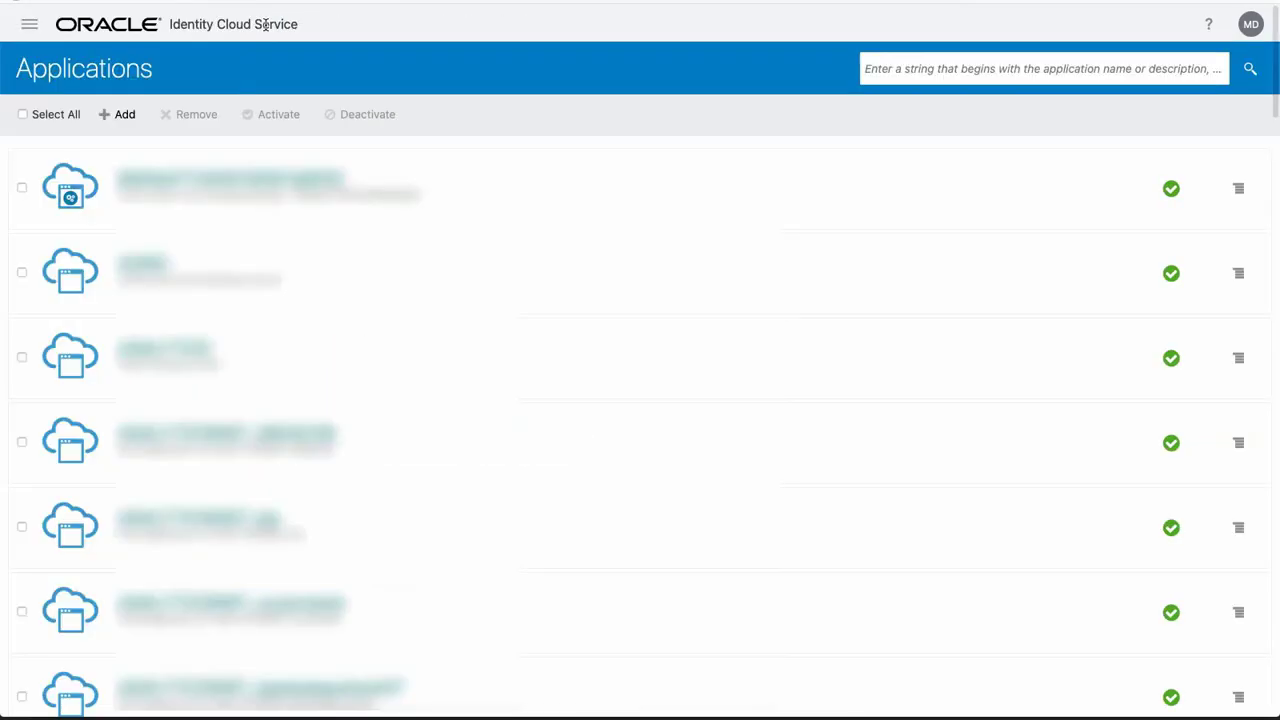
# Add a confidential application named 'Public Access' and continue to its client settings
pyautogui.click(110, 114)
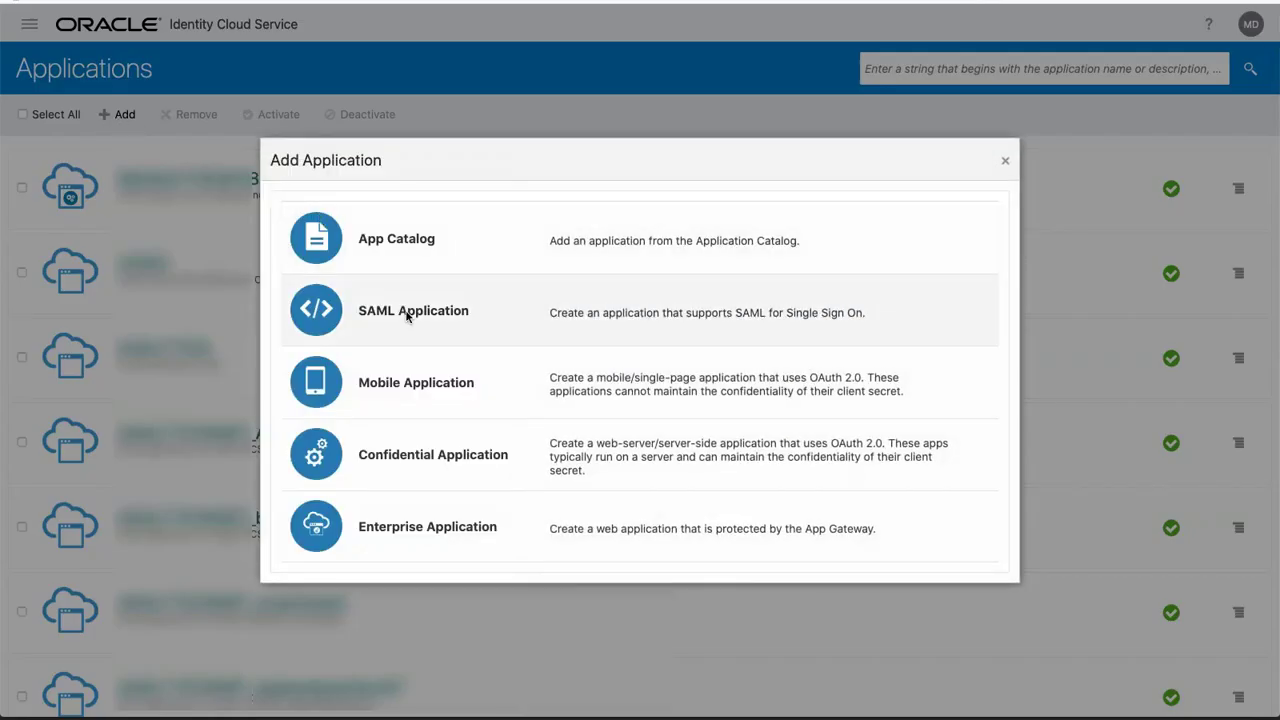
pyautogui.click(486, 461)
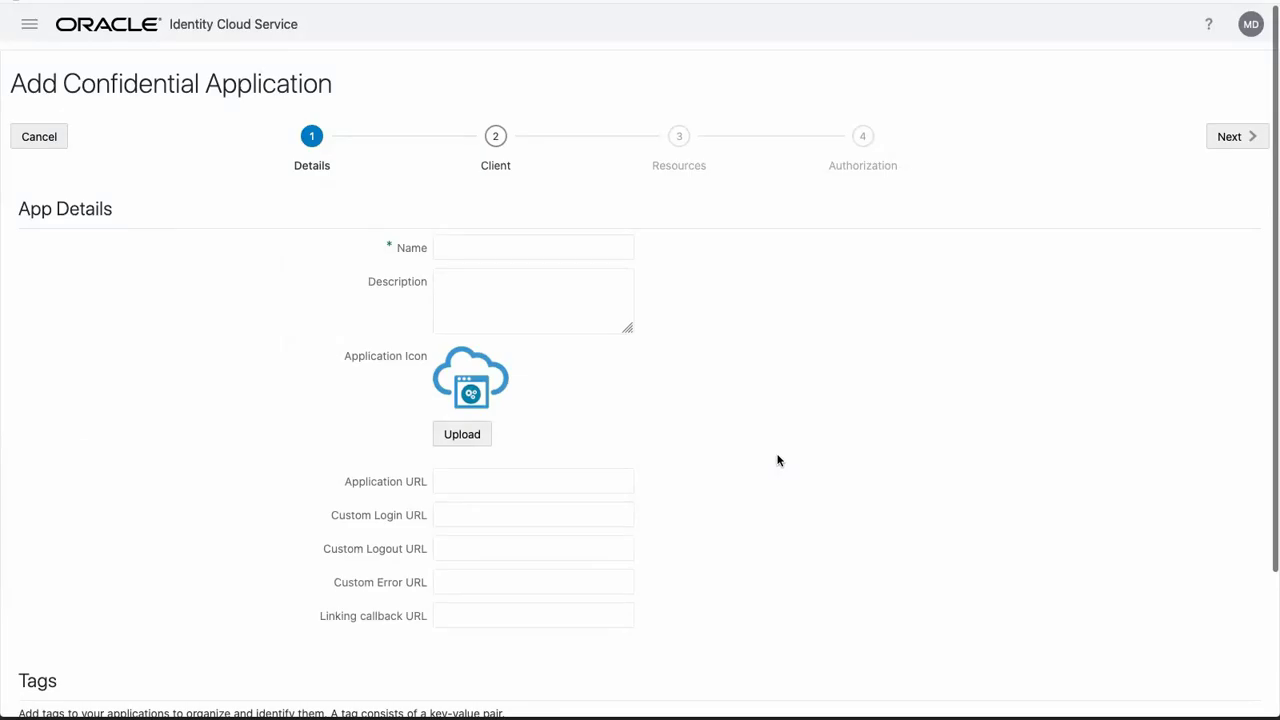
pyautogui.click(469, 245)
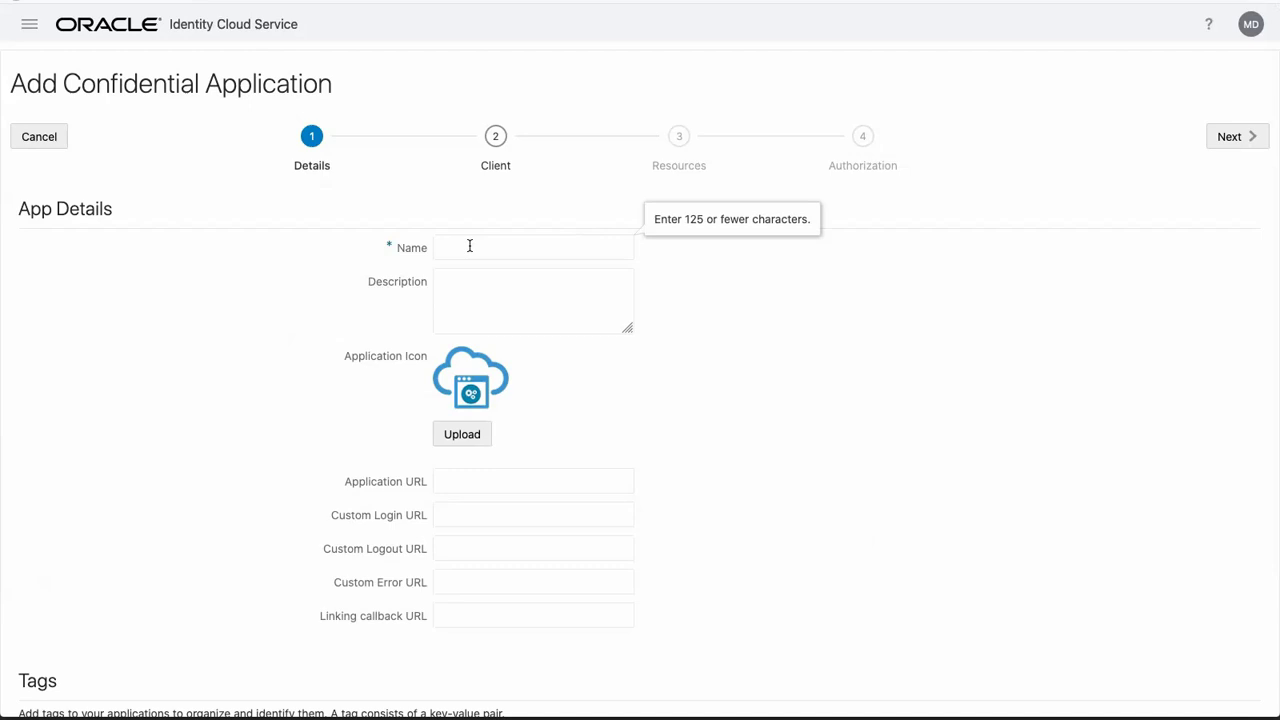
pyautogui.write('Public Access')
pyautogui.scroll(-4, 615, 403)
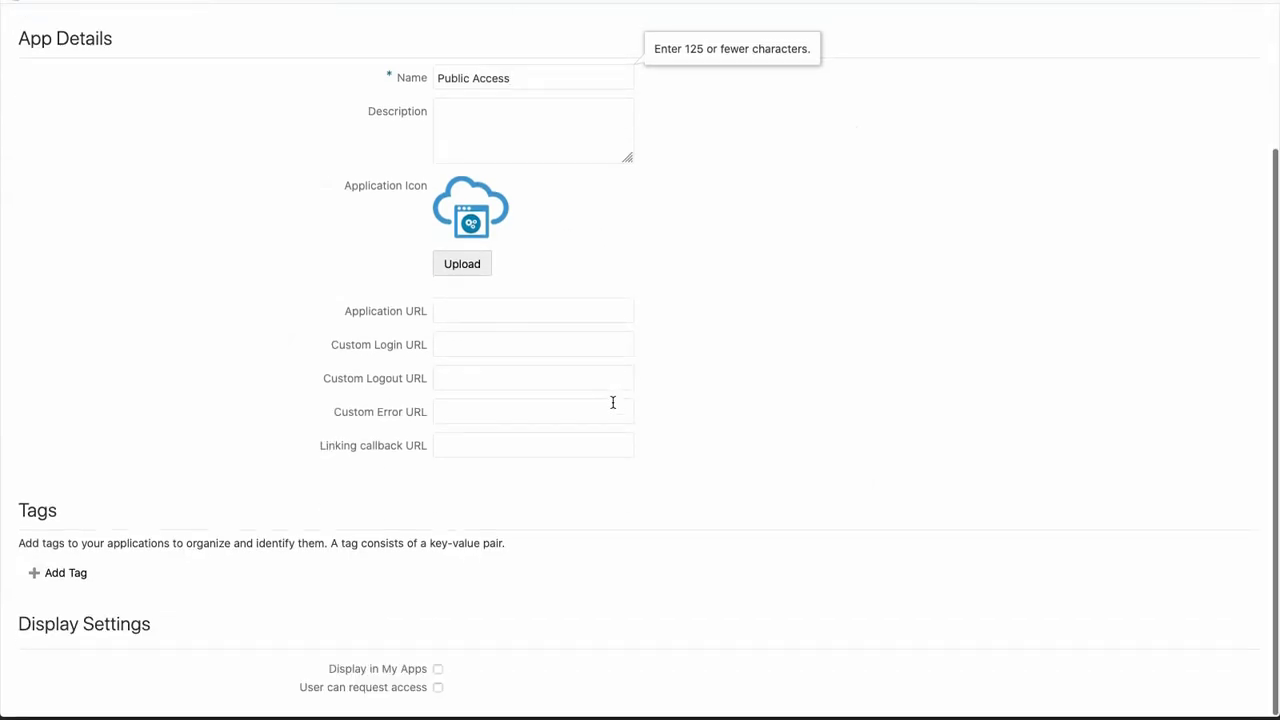
pyautogui.scroll(4, 613, 402)
pyautogui.click(1231, 136)
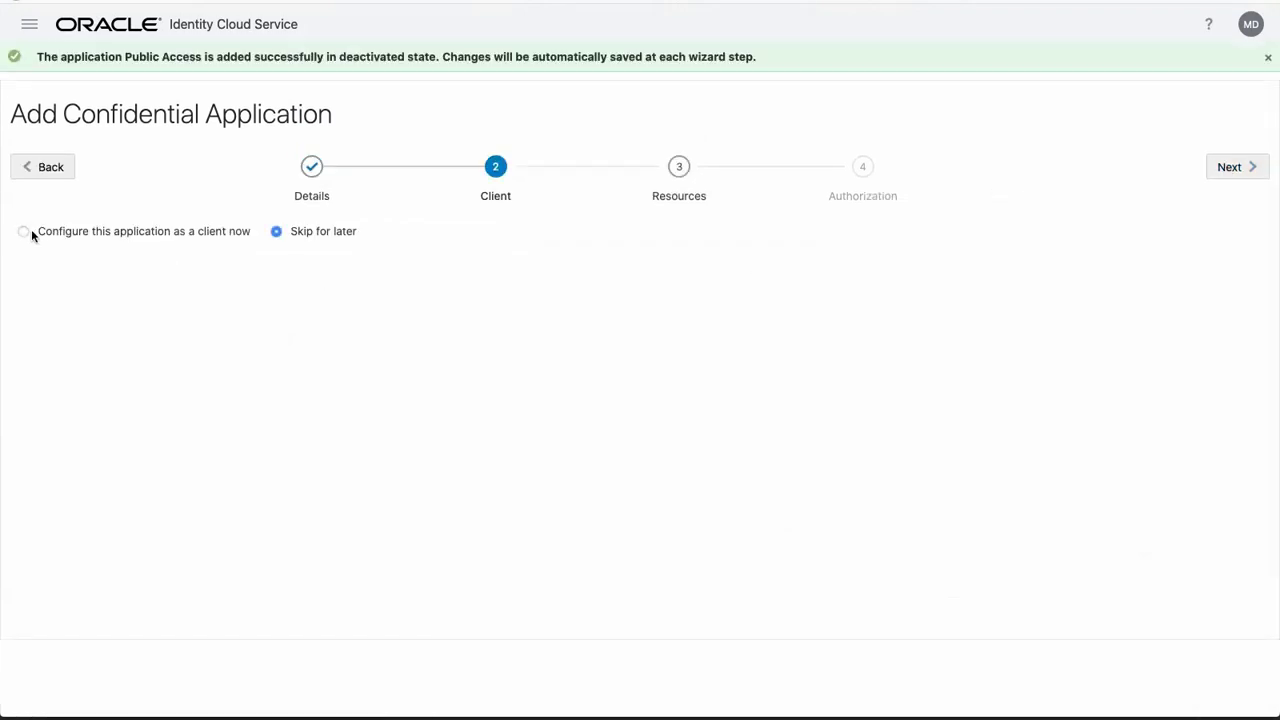
# Make Public Access a client allowing the Resource Owner grant, with the analytics resource scope added
pyautogui.click(24, 231)
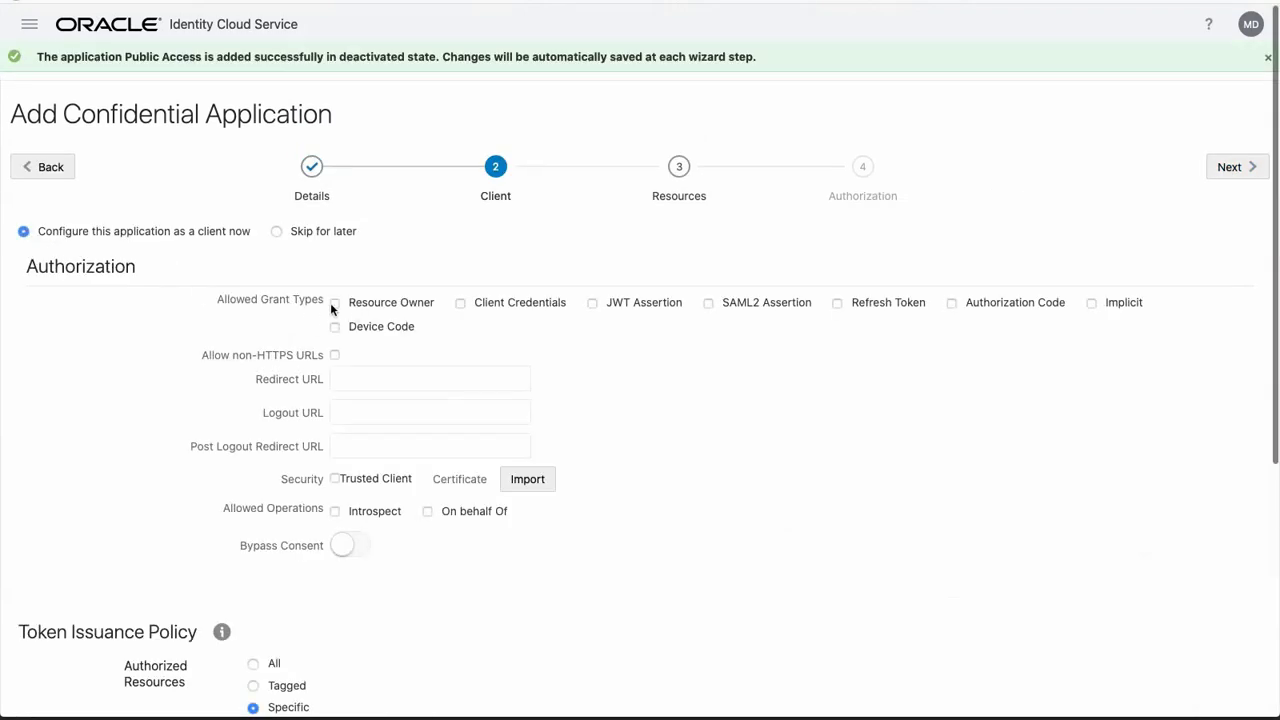
pyautogui.scroll(-1, 158, 294)
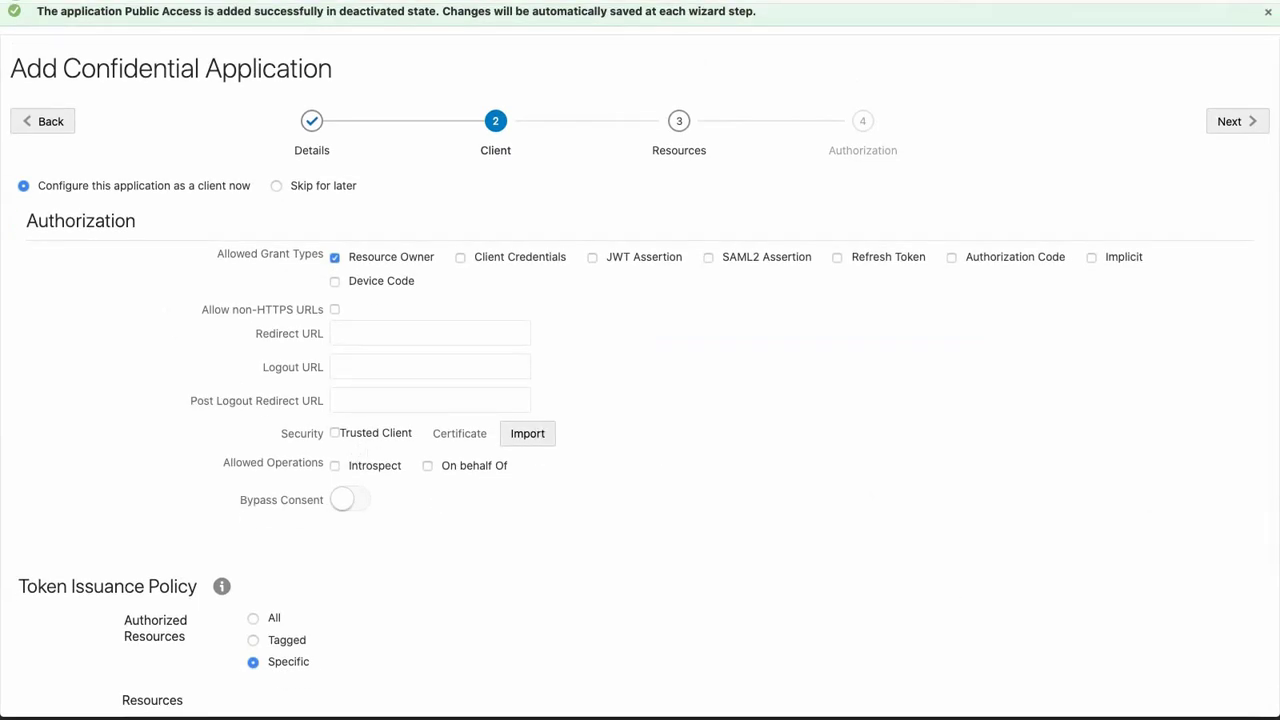
pyautogui.scroll(-1, 355, 436)
pyautogui.scroll(-3, 355, 436)
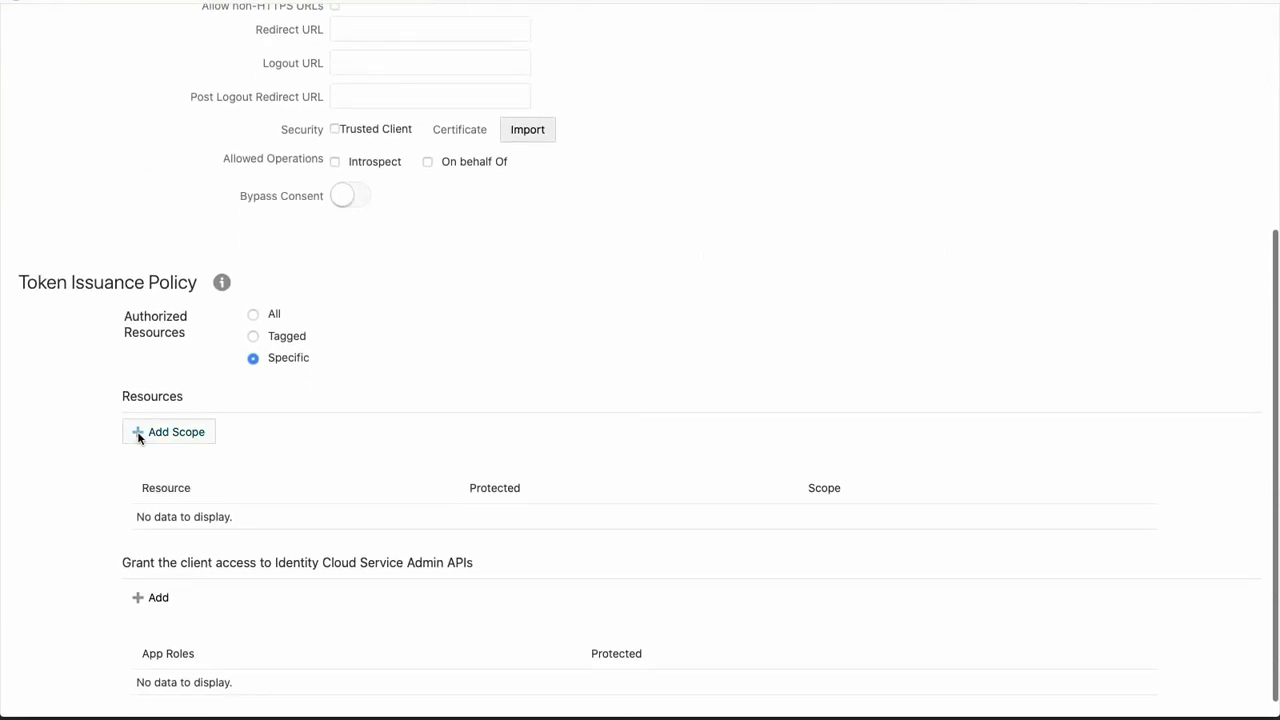
pyautogui.click(138, 432)
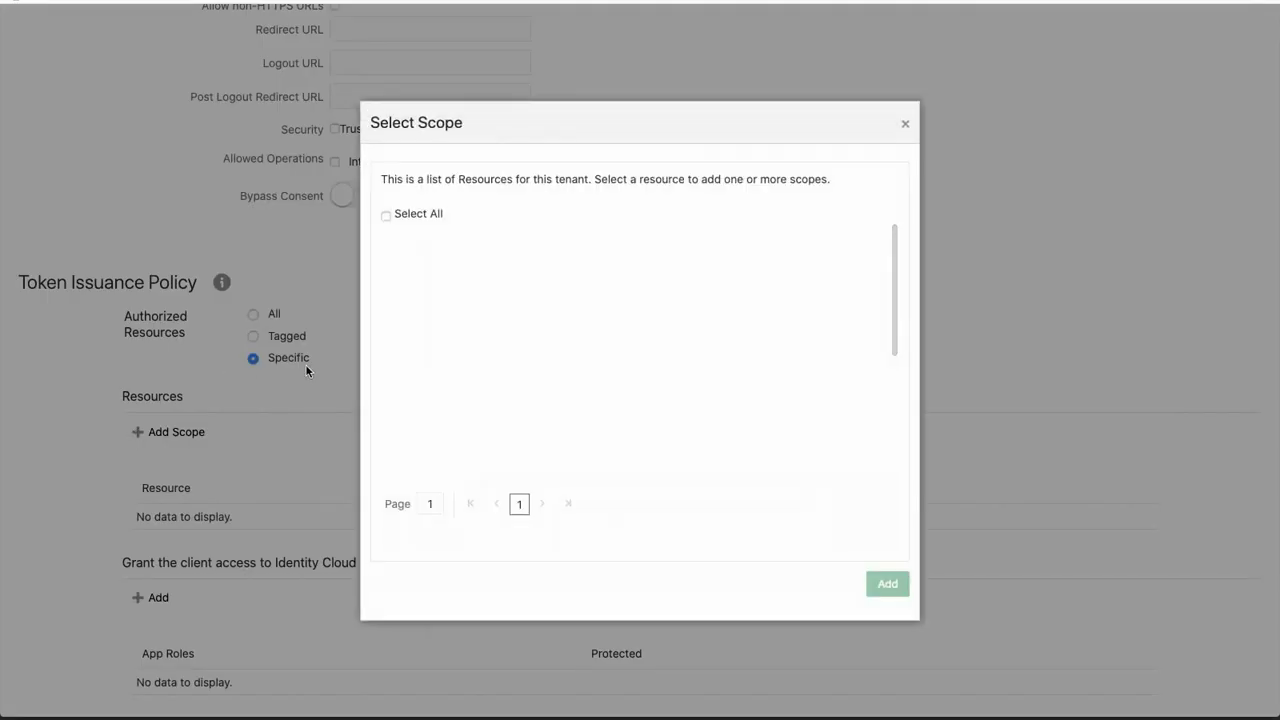
pyautogui.scroll(-3, 554, 340)
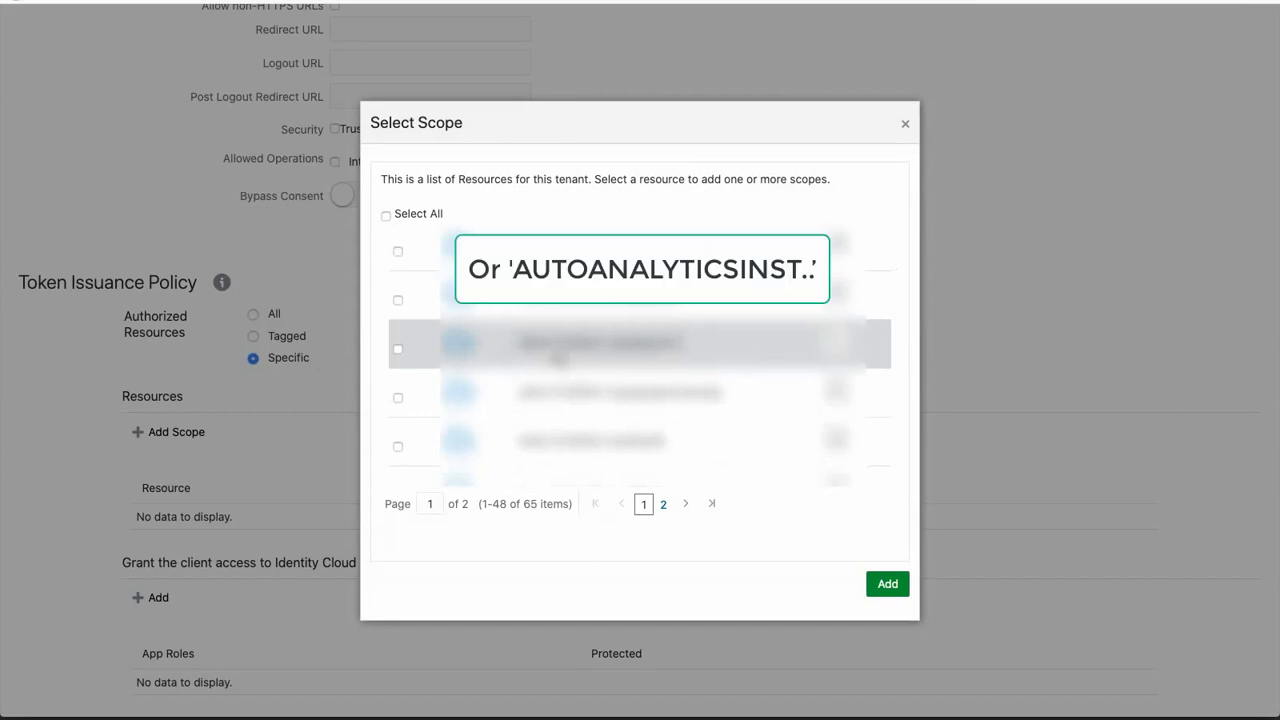
pyautogui.scroll(-1, 398, 349)
pyautogui.click(398, 378)
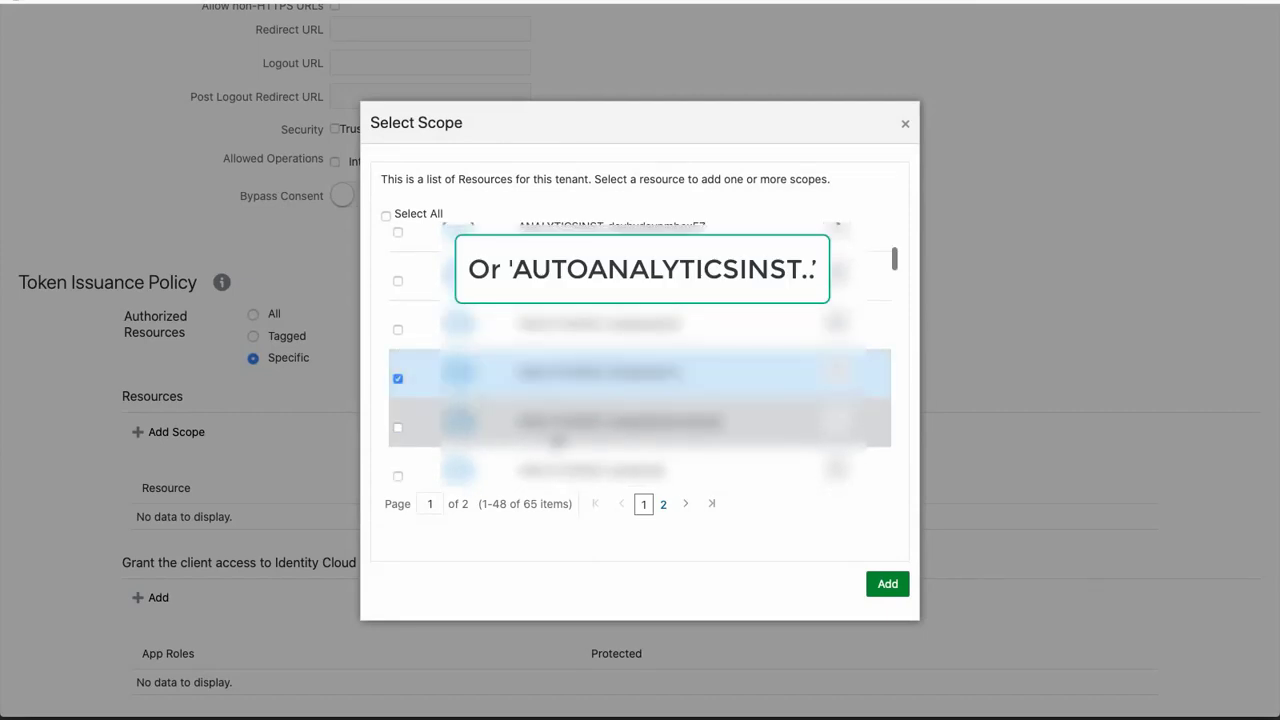
pyautogui.click(889, 585)
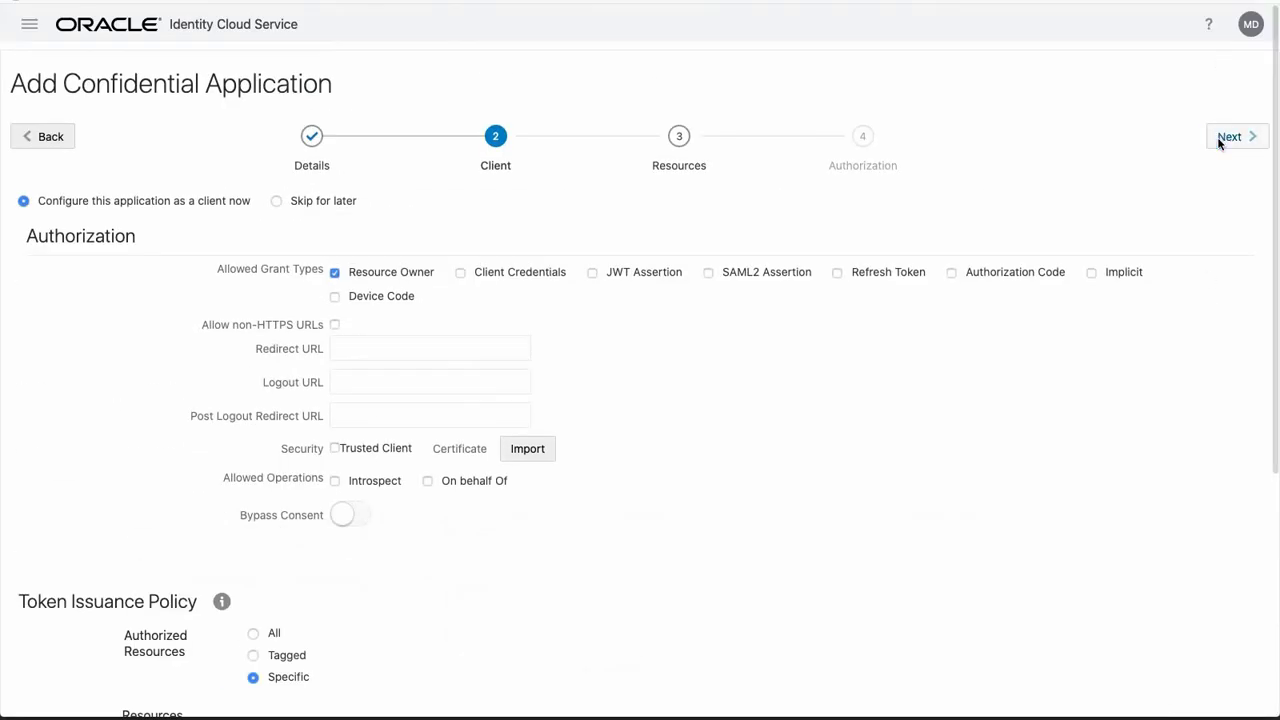
# Pass the Resources and Authorization steps and finish the wizard to get the client ID and secret
pyautogui.click(1220, 140)
pyautogui.click(1236, 137)
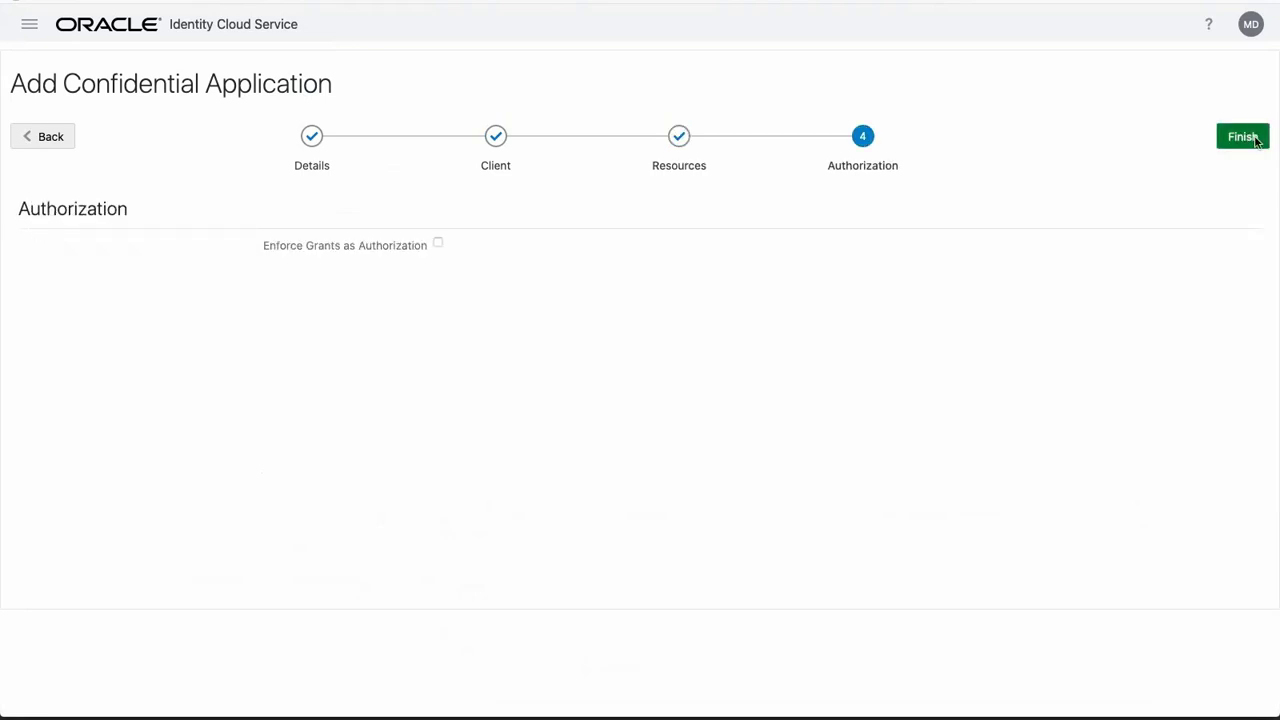
pyautogui.click(1243, 137)
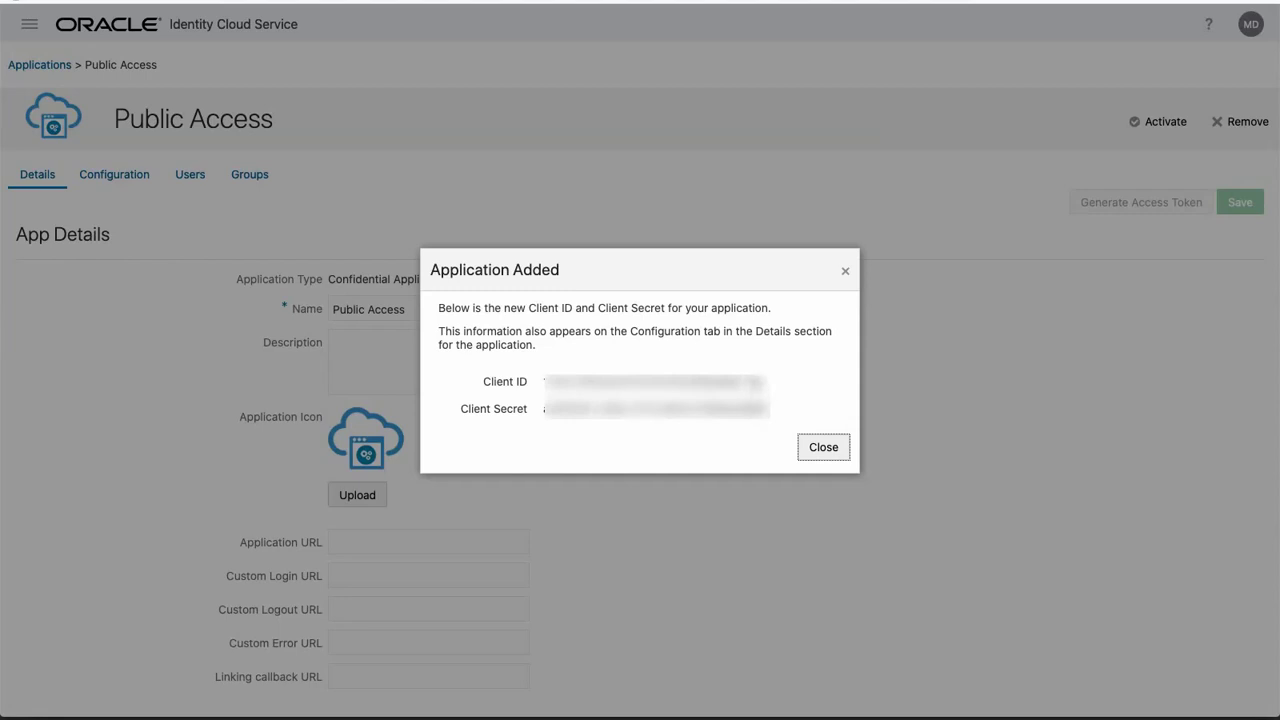
# Dismiss the client credentials notice and activate Public Access from its Configuration page
pyautogui.click(827, 449)
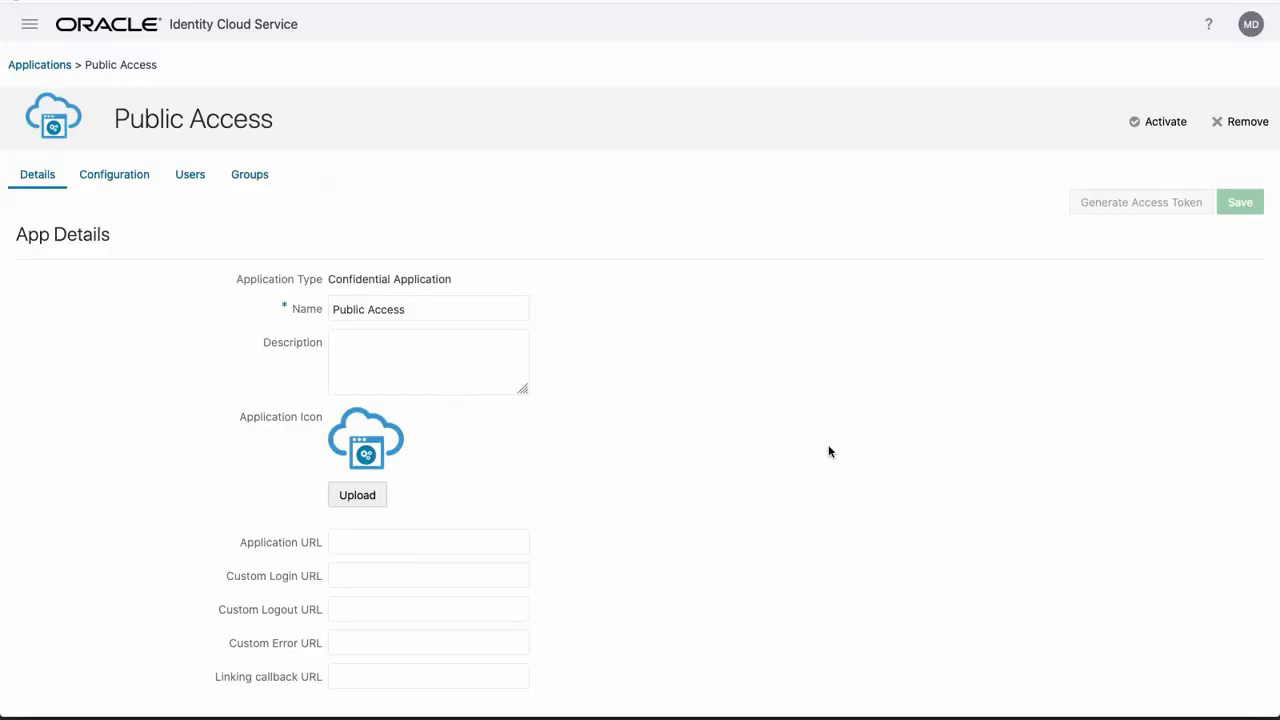
pyautogui.click(114, 178)
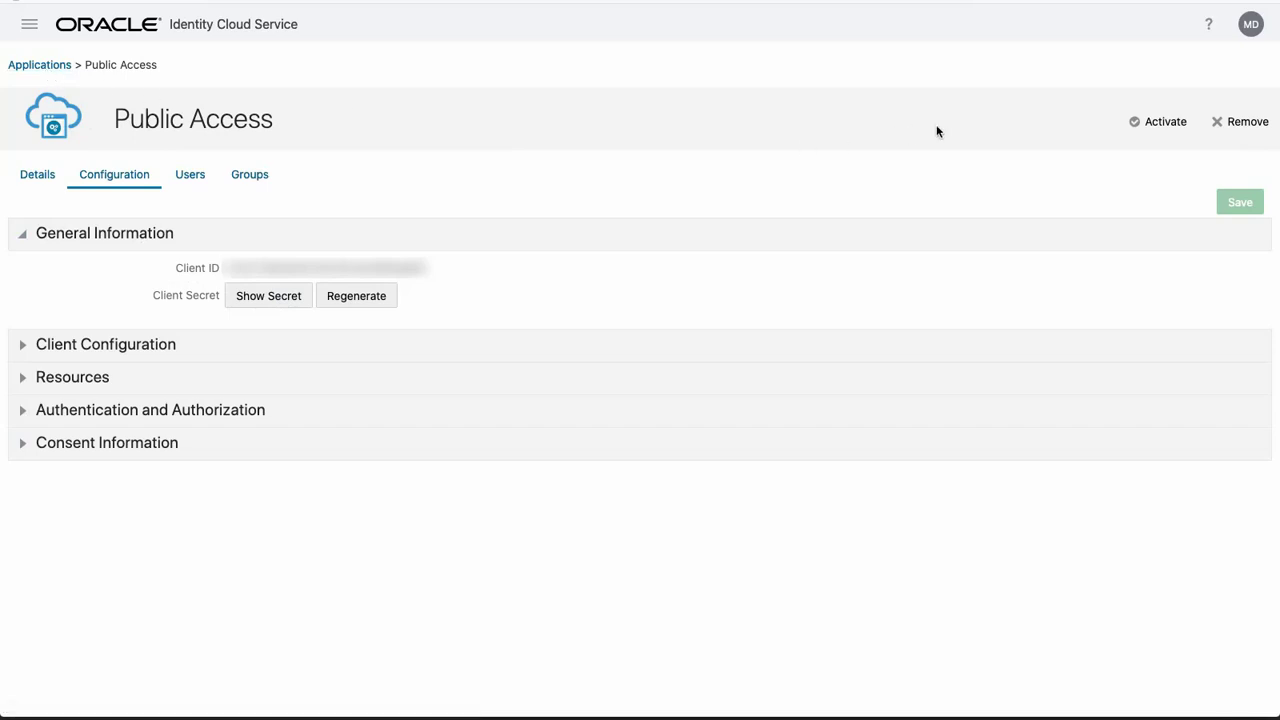
pyautogui.click(1152, 126)
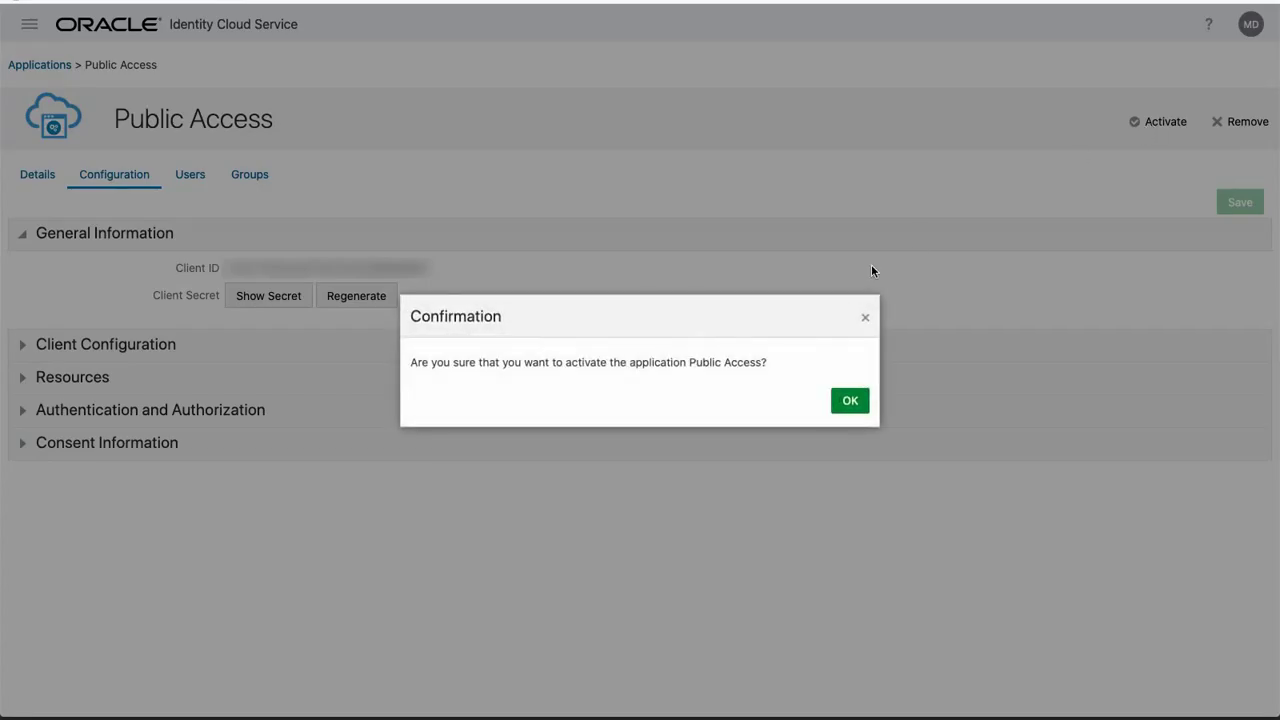
pyautogui.click(851, 401)
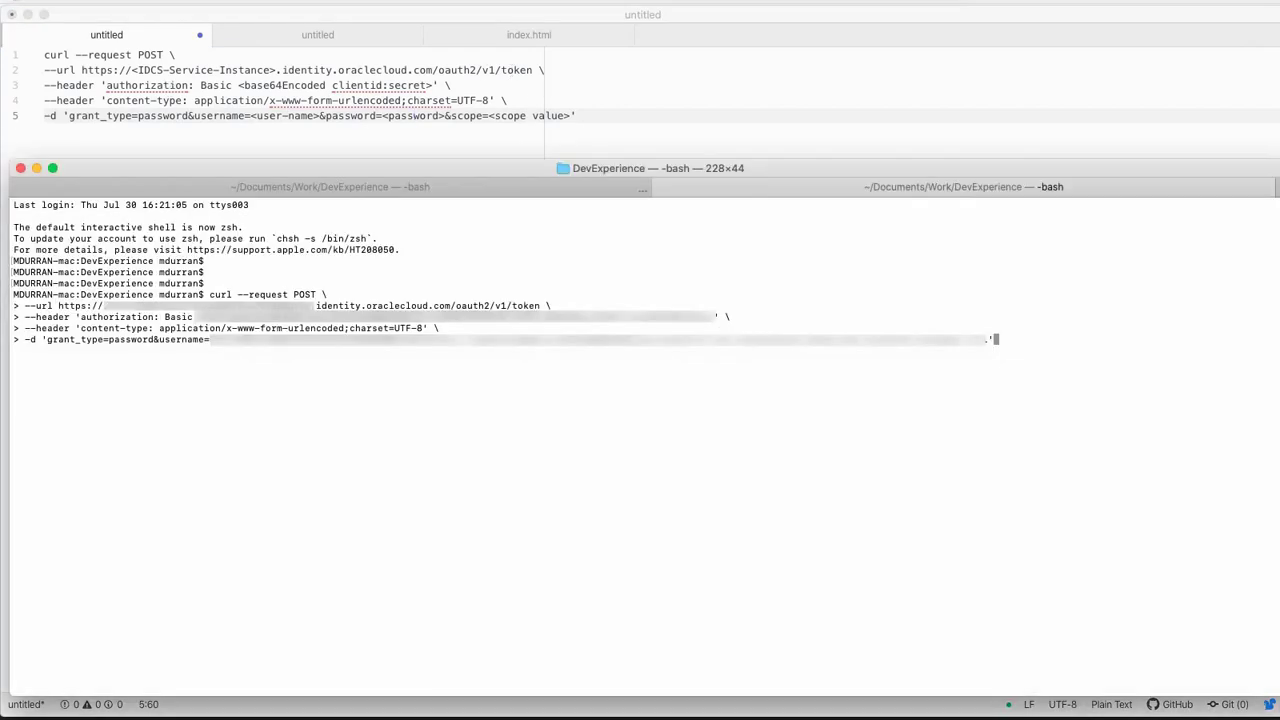
# Run the curl token request in Terminal and select the returned access_token value
pyautogui.moveTo(1279, 310); pyautogui.dragTo(1270, 310)
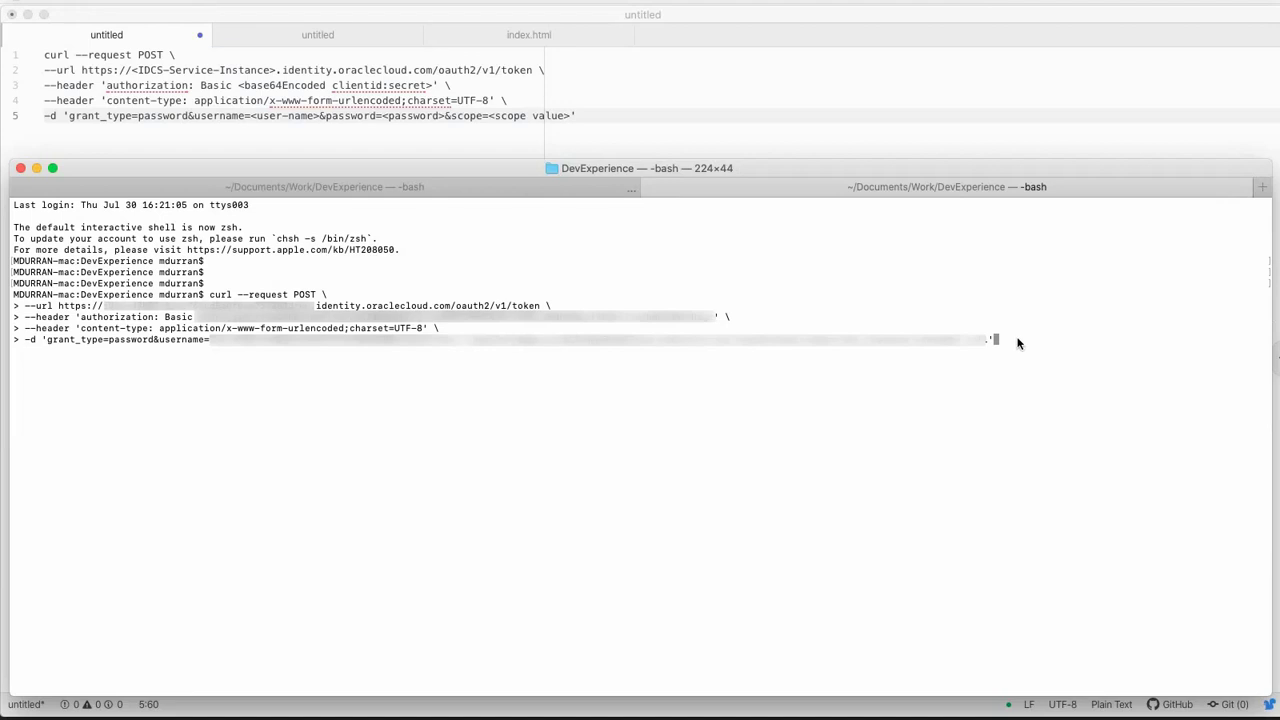
pyautogui.press('Return')
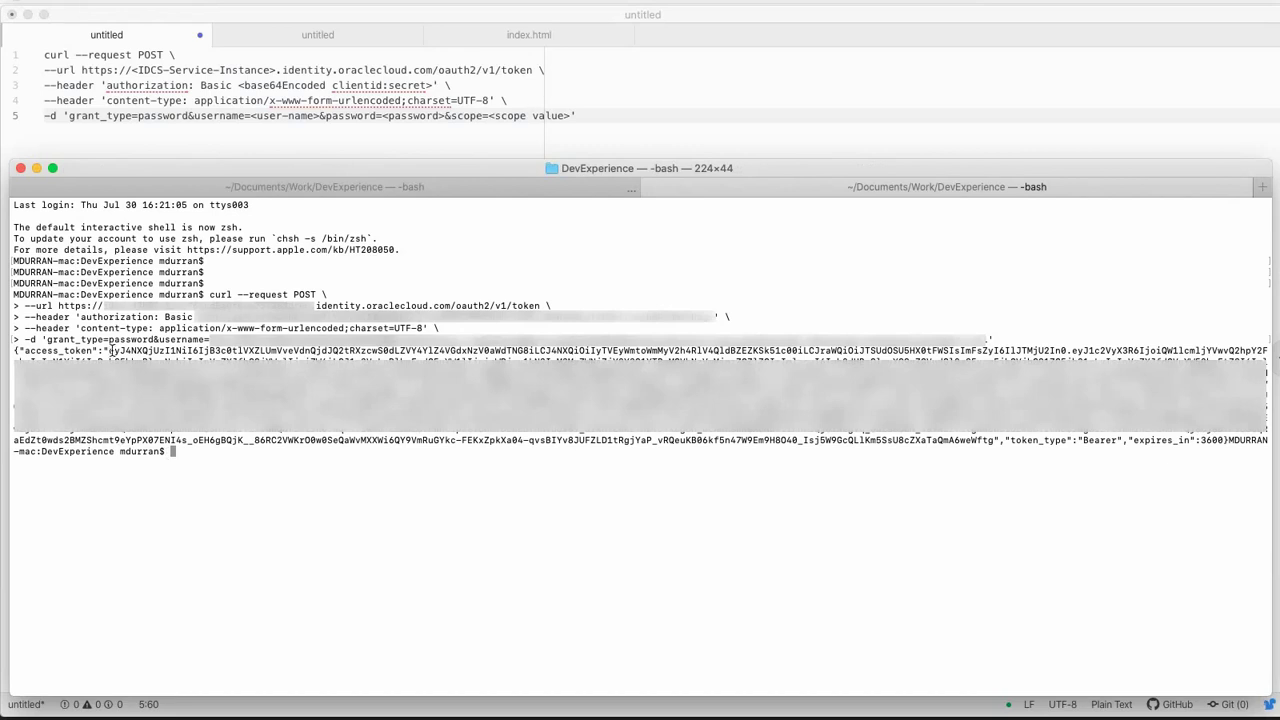
pyautogui.moveTo(107, 351); pyautogui.dragTo(996, 440)
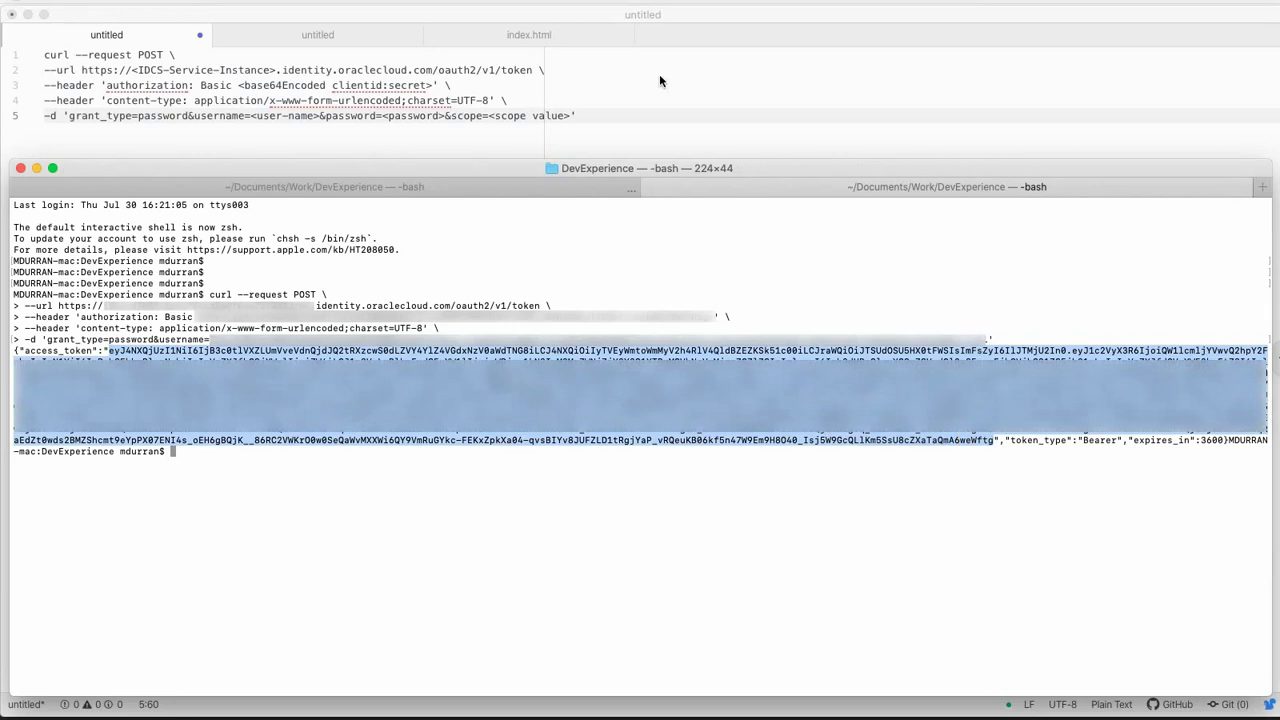
# Paste the access token into the empty var token string on line 20 of index.html
pyautogui.click(508, 40)
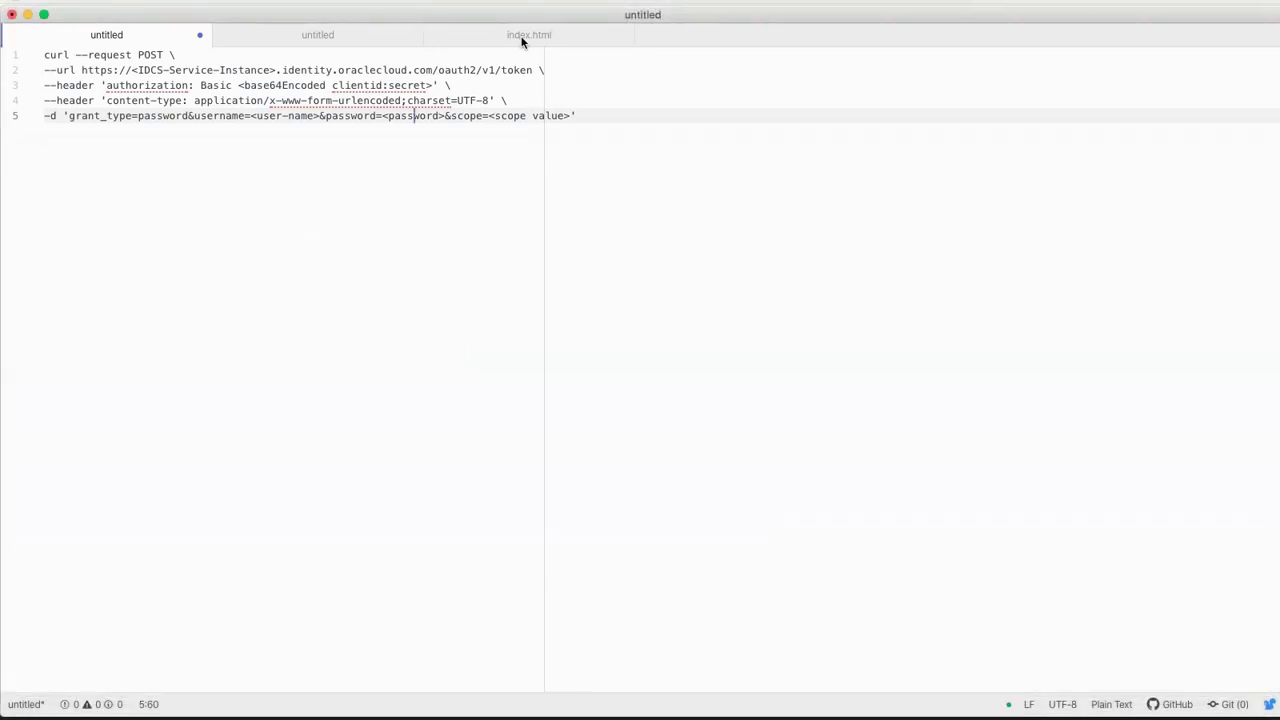
pyautogui.click(327, 38)
pyautogui.click(538, 36)
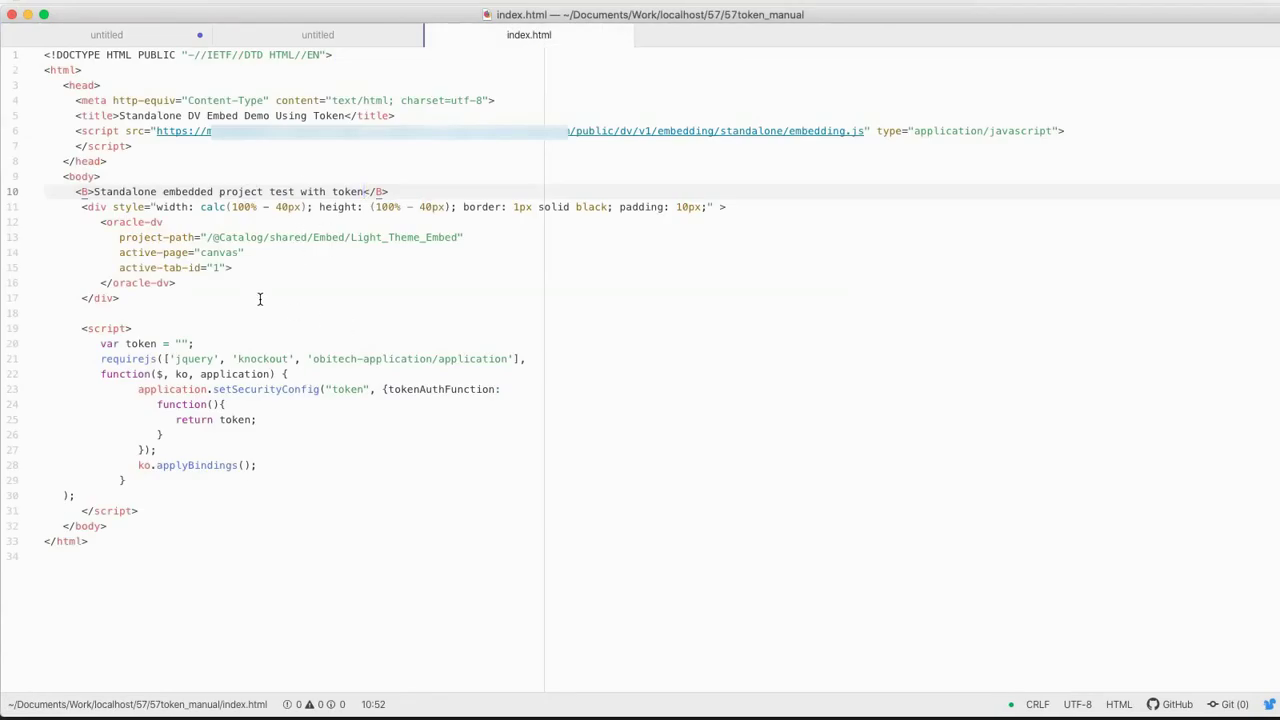
pyautogui.click(182, 343)
pyautogui.press('super+v')
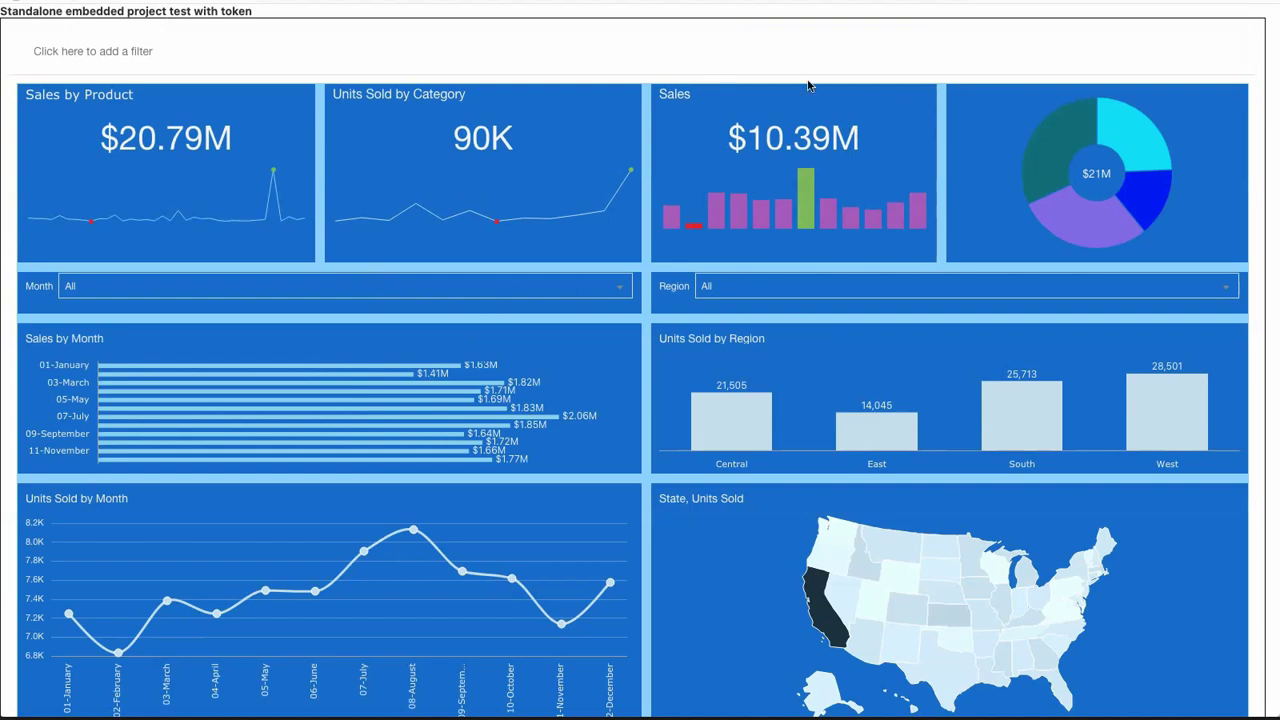
# Check the donut chart of the embedded sales dashboard on the test page
pyautogui.moveTo(1142, 203)
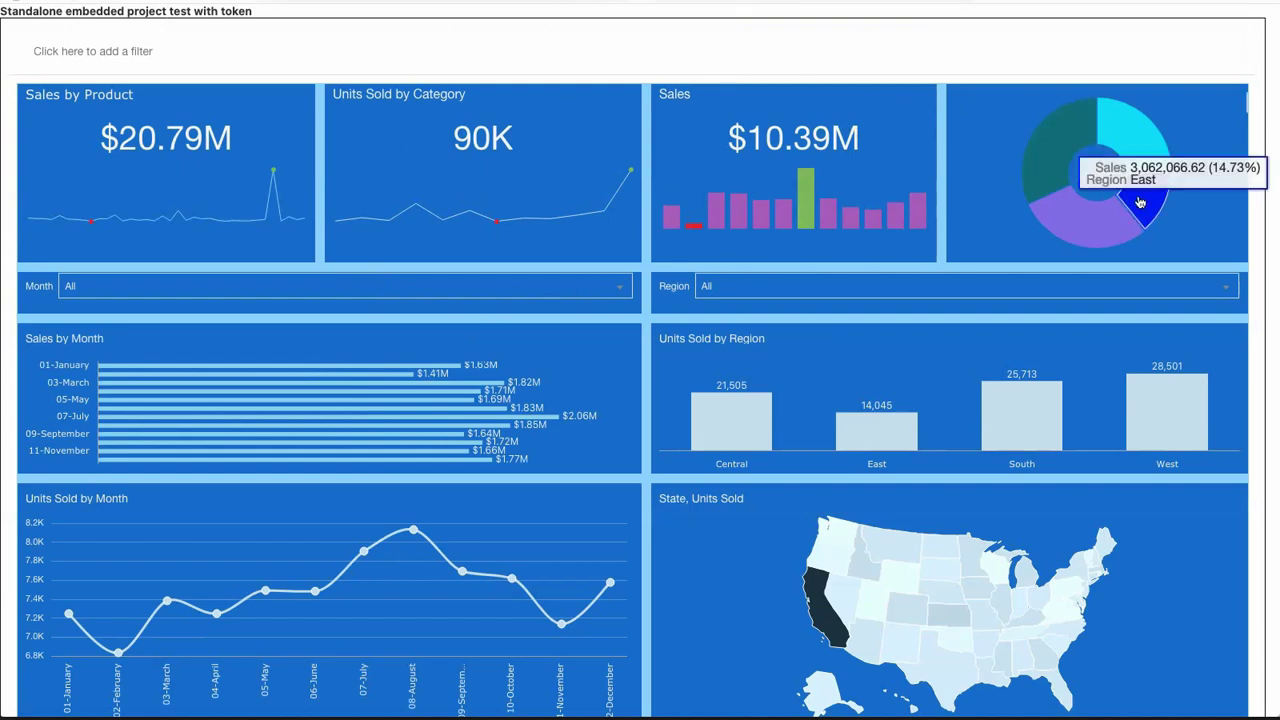